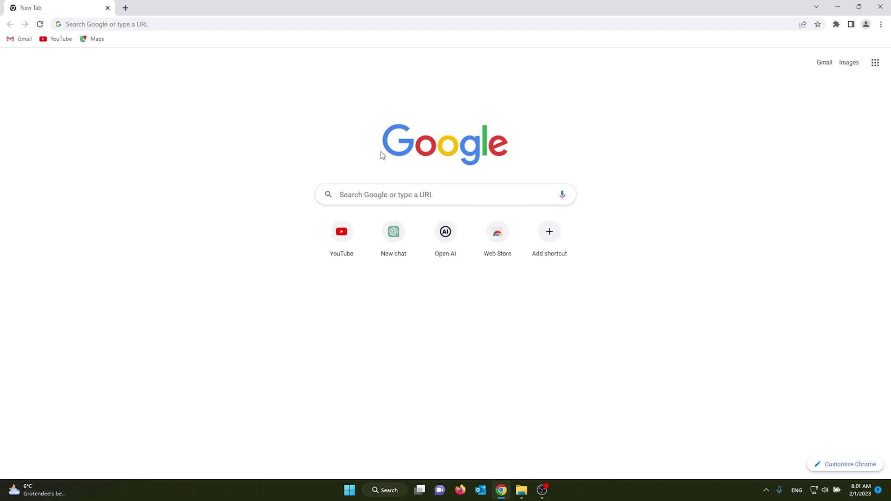
- Search Google for 'apple tv'
left_click(252, 26)
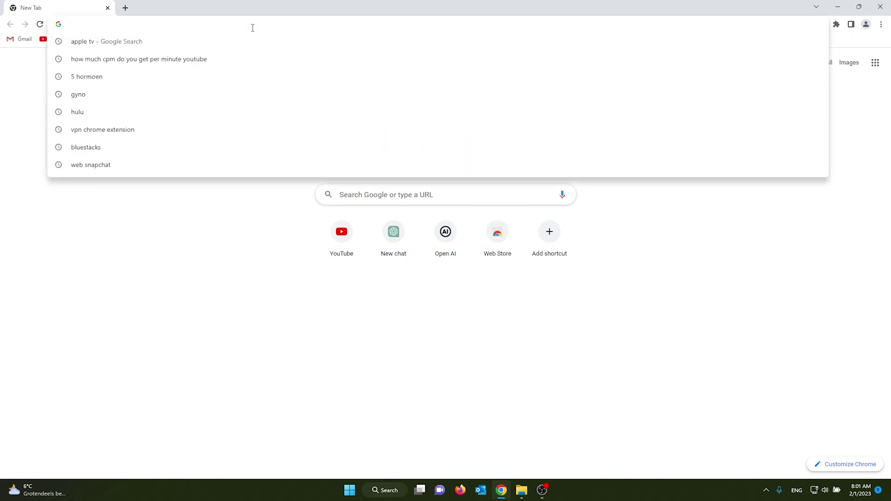
type("apple")
key("Return")
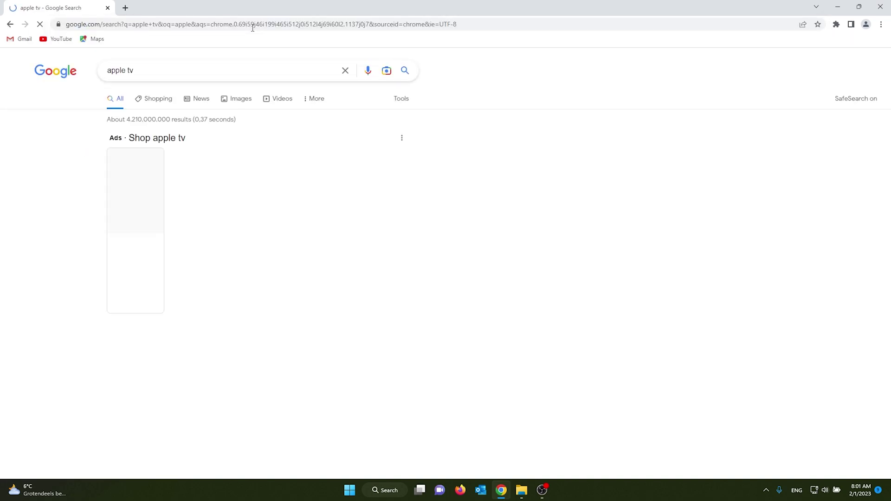
scroll(174, 307, "down", 2)
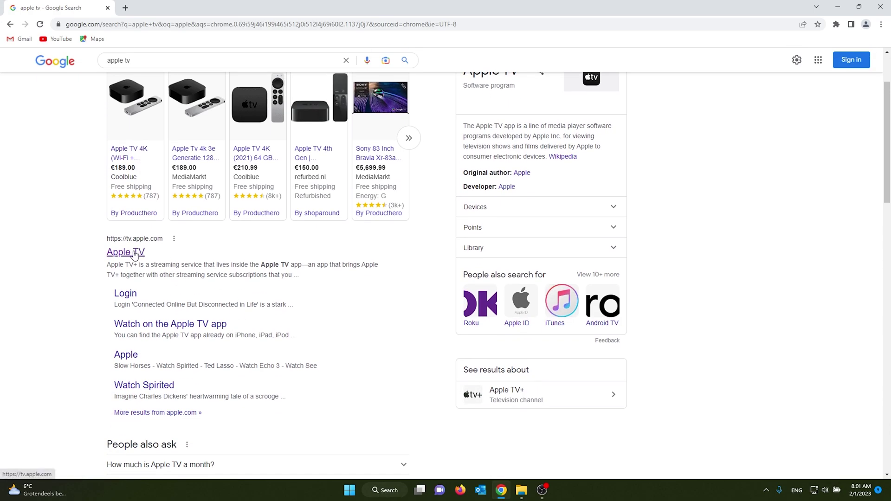
- Open tv.apple.com, translate the page into English, and open the account menu
left_click(134, 257)
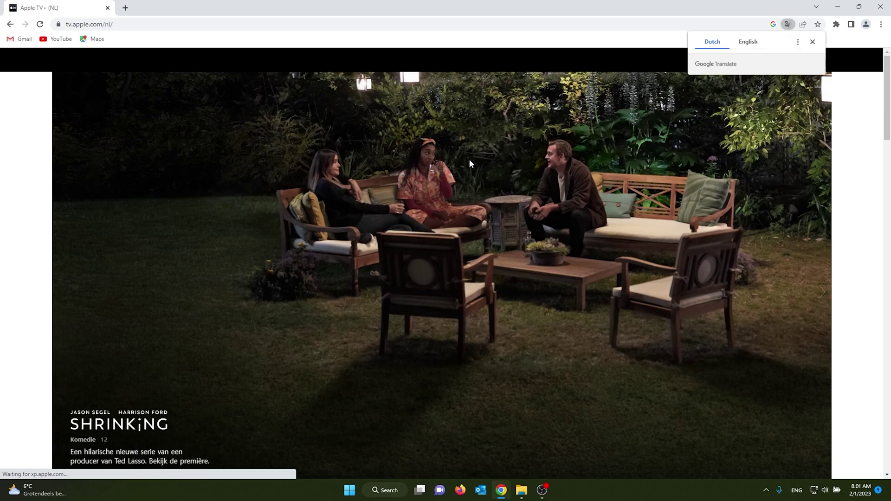
left_click(749, 41)
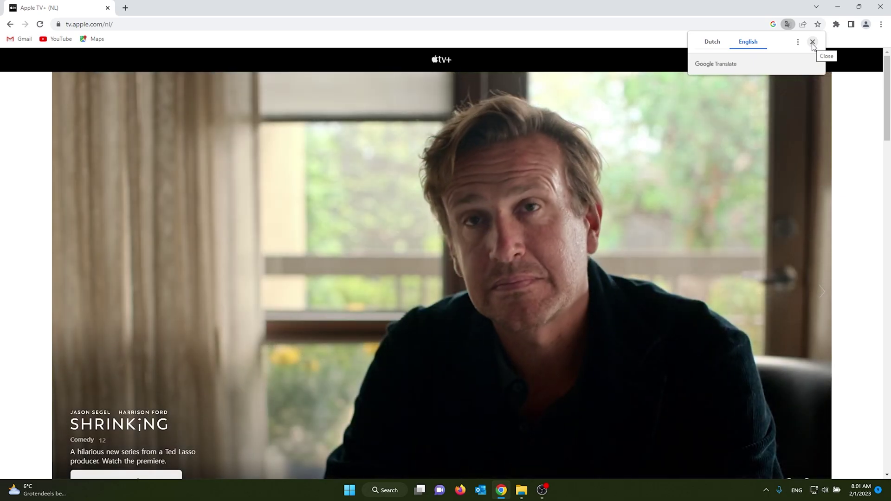
left_click(812, 43)
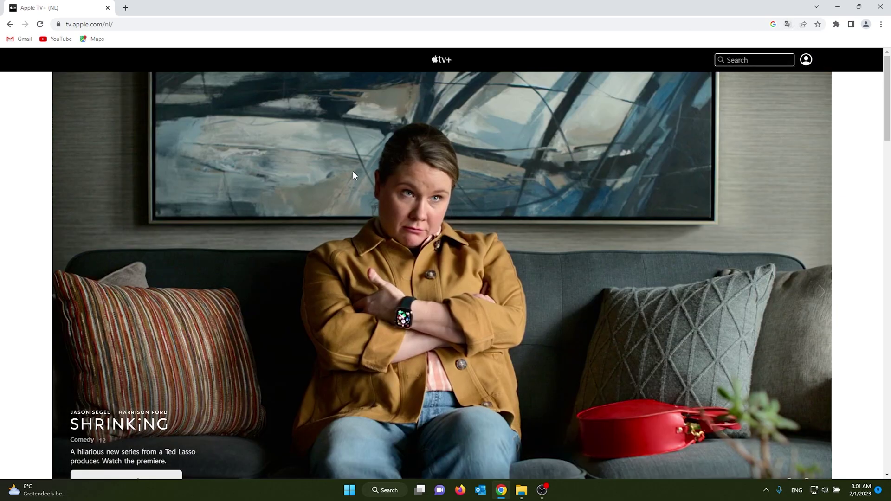
scroll(353, 172, "down", 3)
scroll(353, 173, "down", 3)
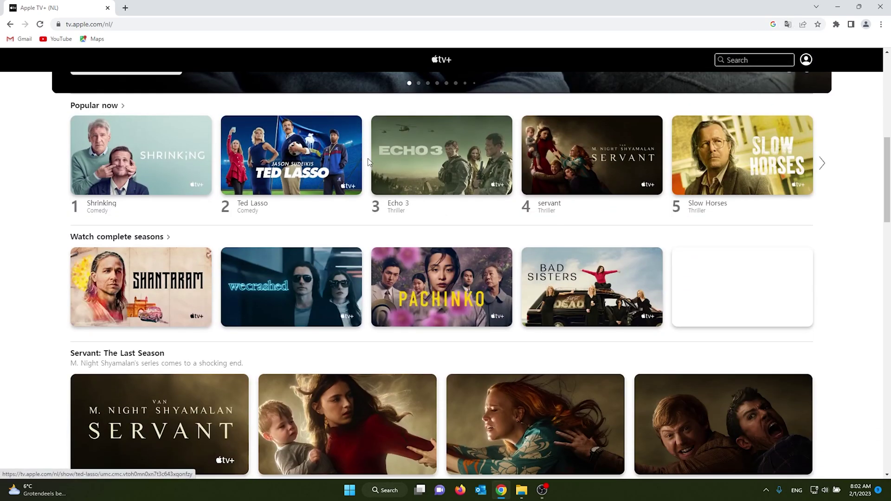
scroll(368, 162, "down", 2)
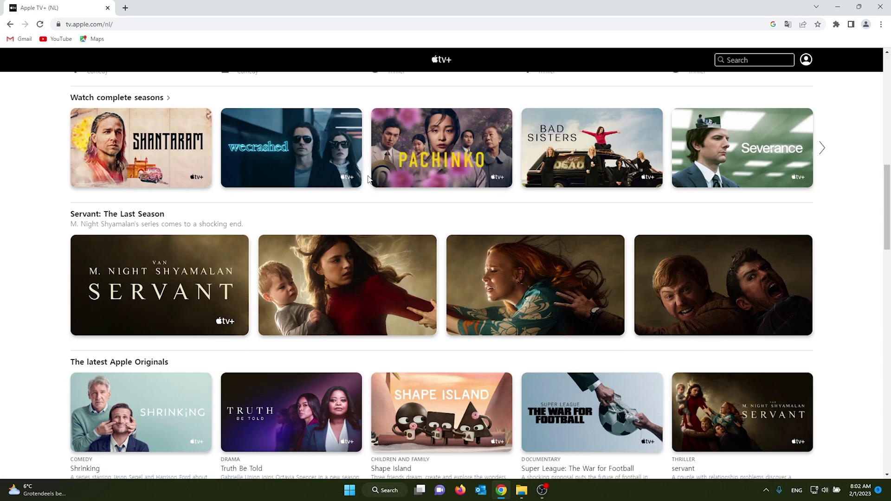
scroll(373, 181, "up", 3)
scroll(378, 184, "up", 4)
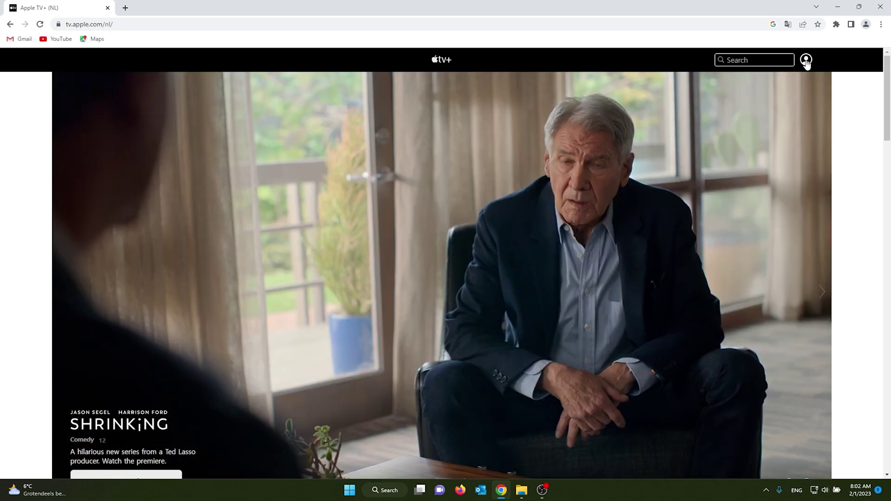
left_click(807, 61)
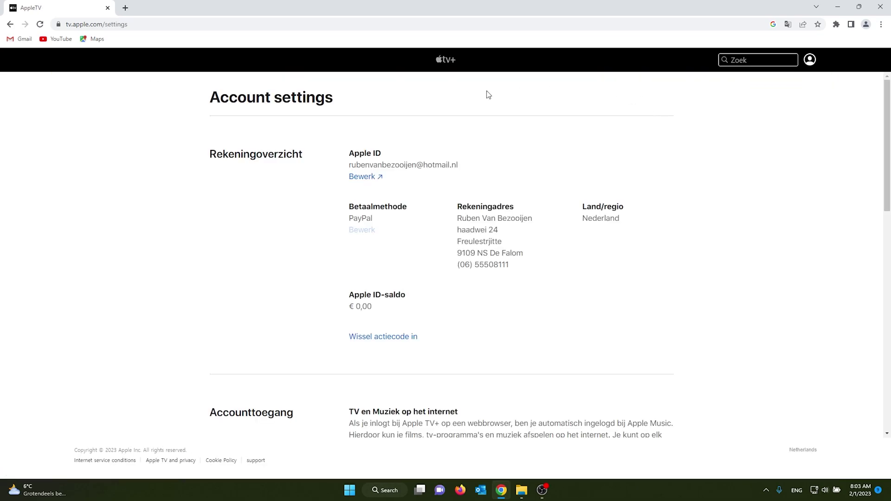
scroll(488, 94, "down", 2)
scroll(528, 109, "down", 3)
scroll(562, 113, "down", 3)
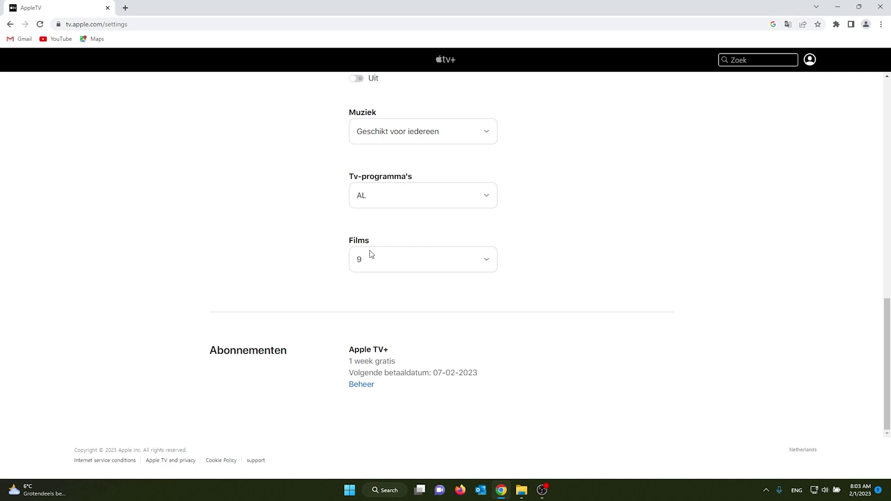
- Highlight the Abonnementen details: Apple TV+, 1 week gratis, and next payment 07-02-2023
left_click_drag(195, 346, 407, 350)
left_click(305, 351)
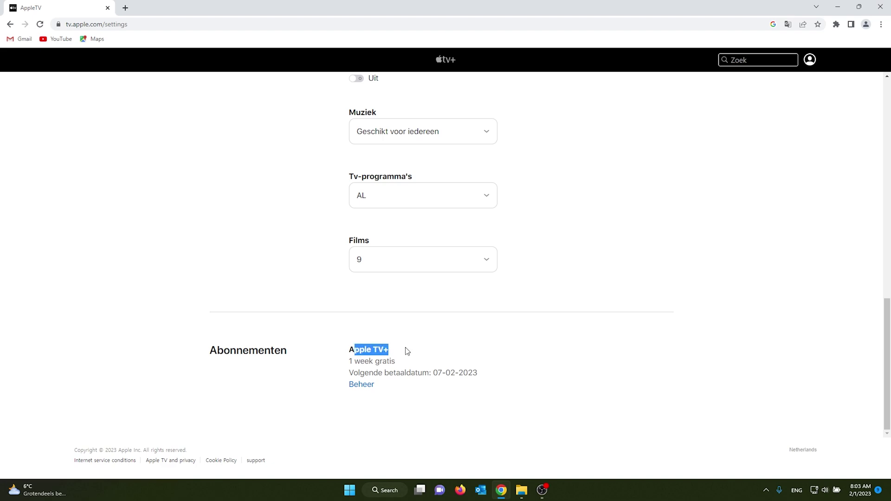
left_click(409, 355)
left_click_drag(348, 348, 400, 364)
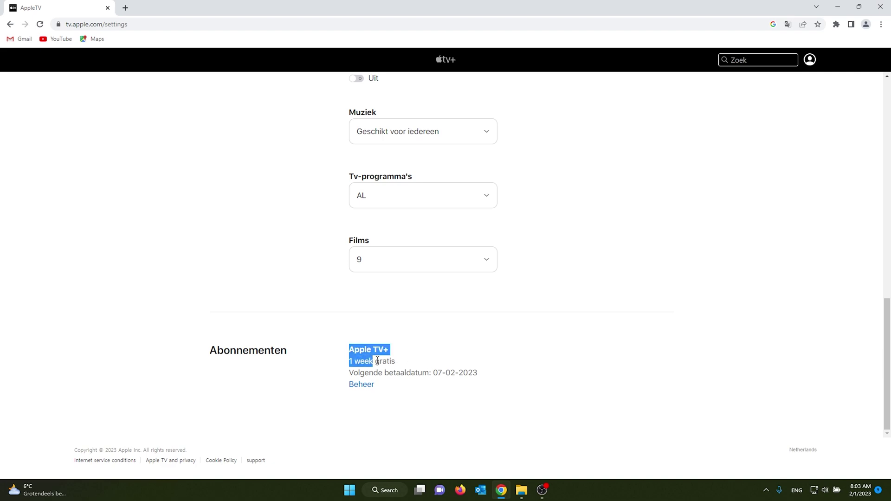
left_click(399, 369)
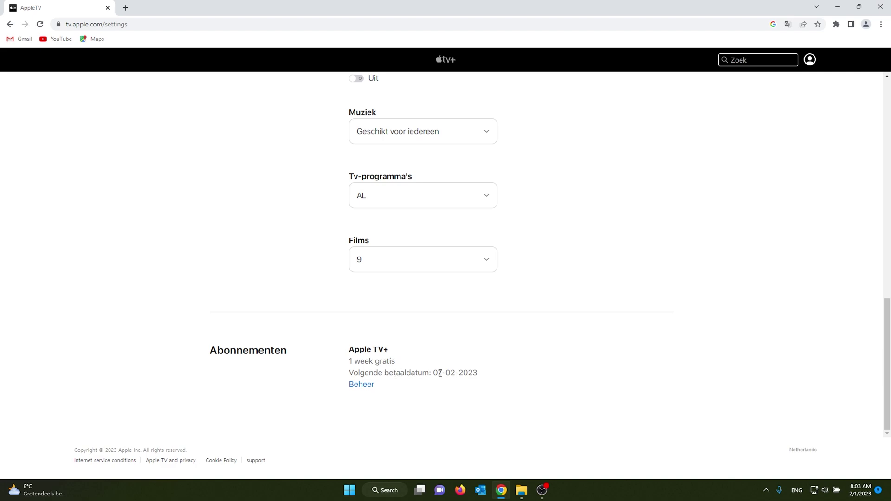
left_click_drag(435, 371, 478, 373)
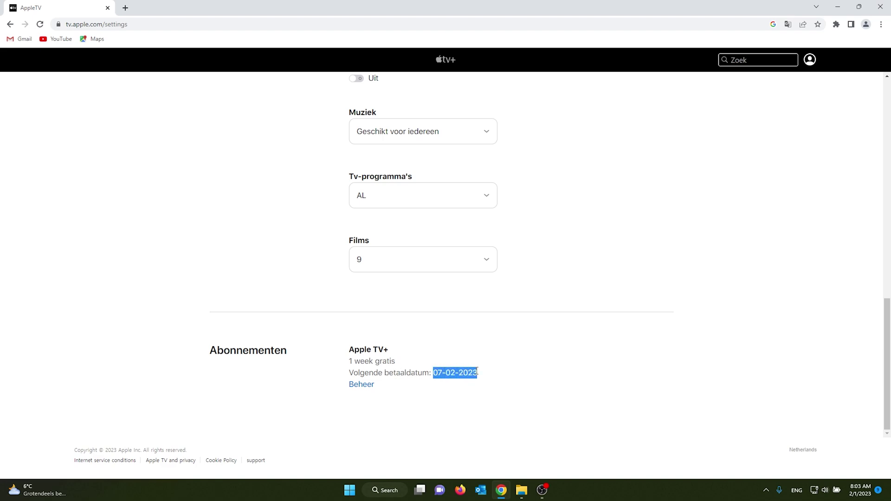
left_click(472, 373)
left_click_drag(385, 393, 342, 395)
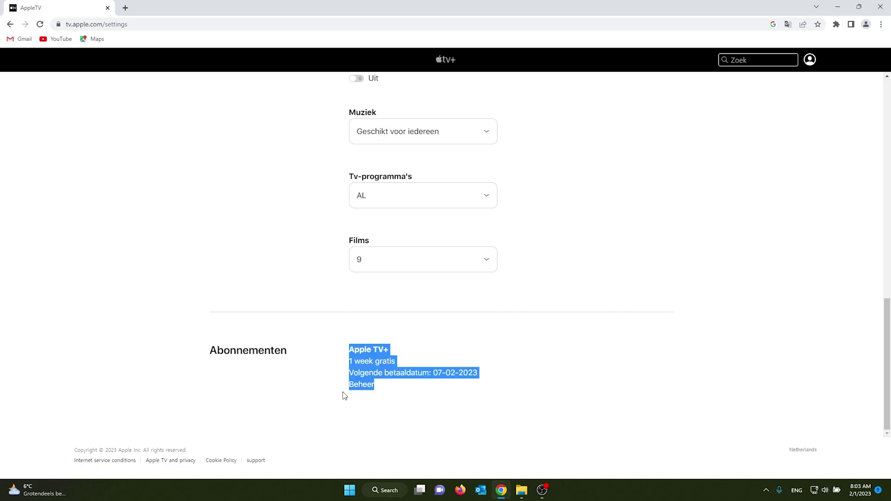
left_click(344, 392)
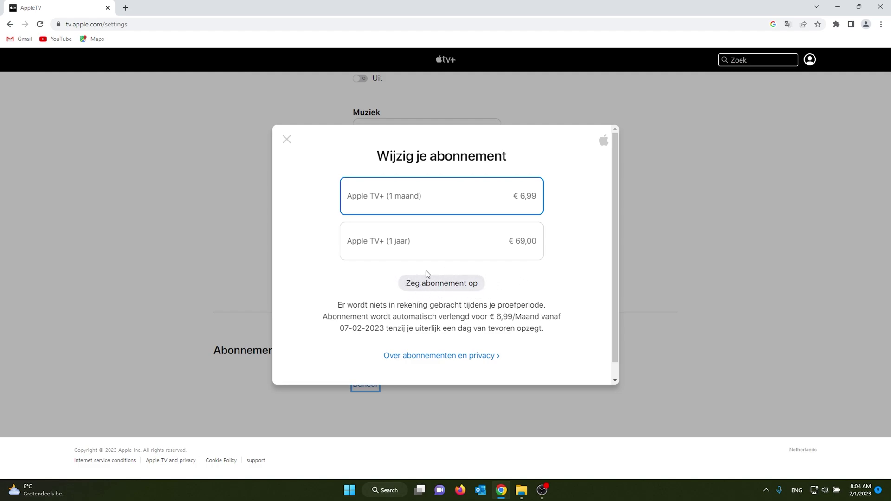
- Confirm 'Zeg abonnement op' for the Apple TV+ free week, then close the message with 'Gereed'
left_click(437, 287)
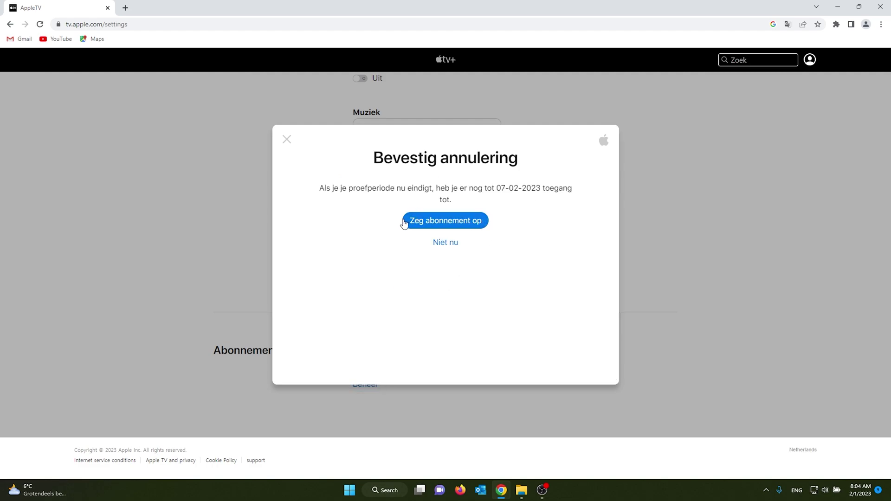
left_click(445, 221)
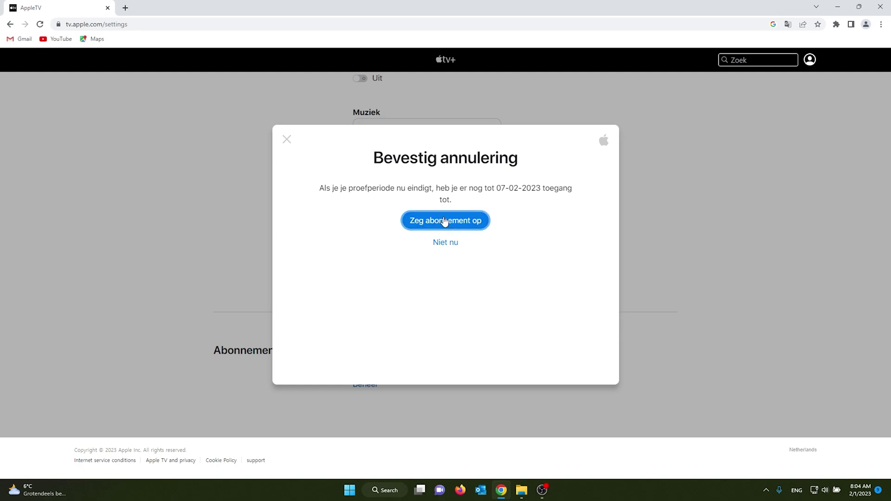
left_click(427, 243)
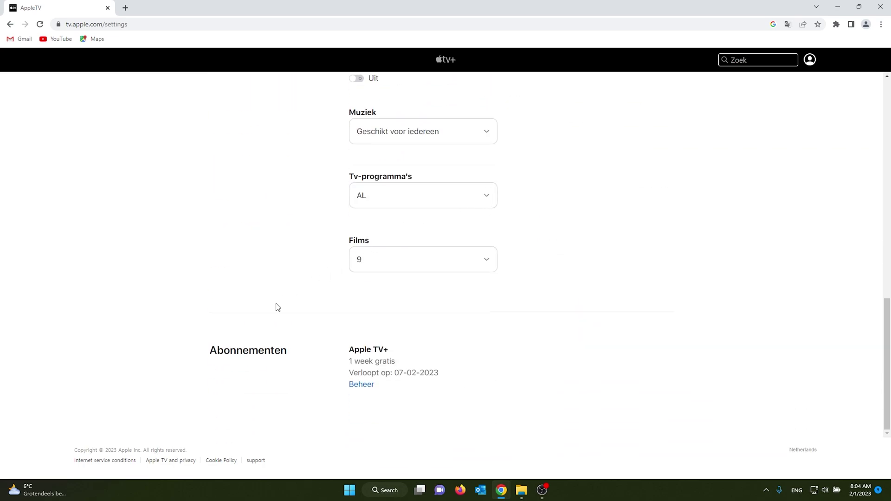
mouse_move(440, 382)
left_mouse_down()
mouse_move(351, 373)
mouse_move(437, 375)
left_mouse_up()
left_click(350, 375)
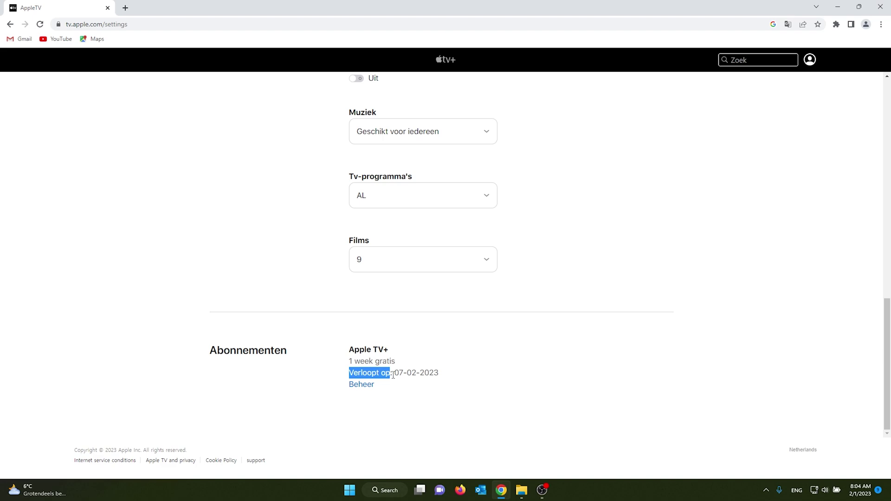
left_click(437, 374)
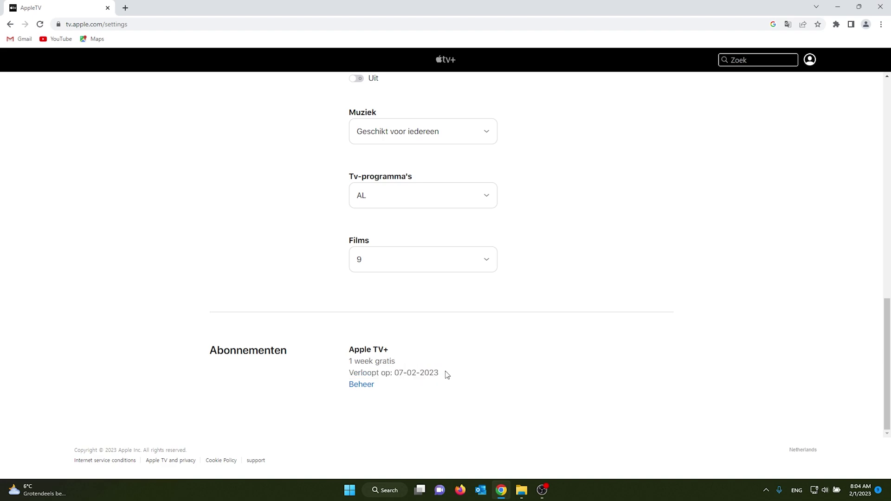